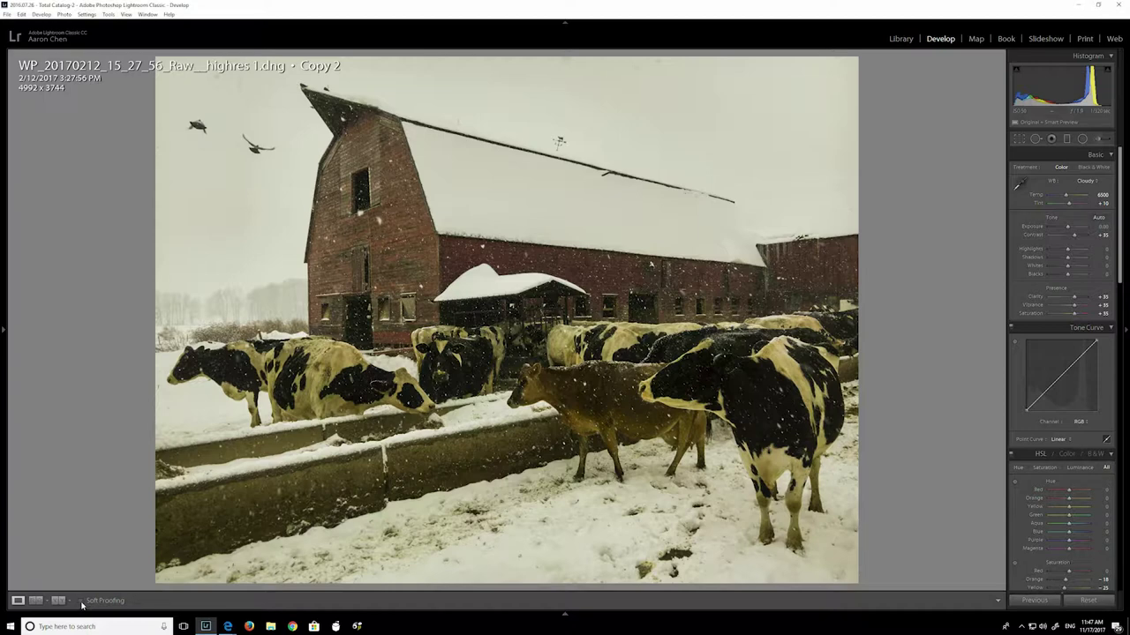
Turn on soft proofing and choose RR AFANatural CanPRO-100 as the proof profile
click(81, 602)
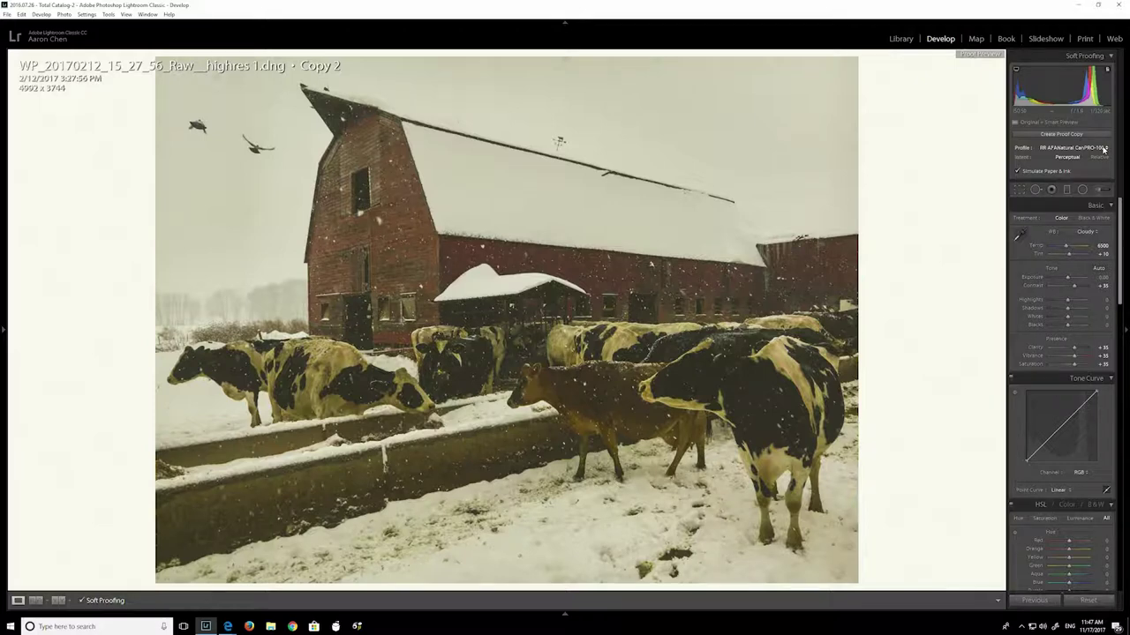
click(1102, 149)
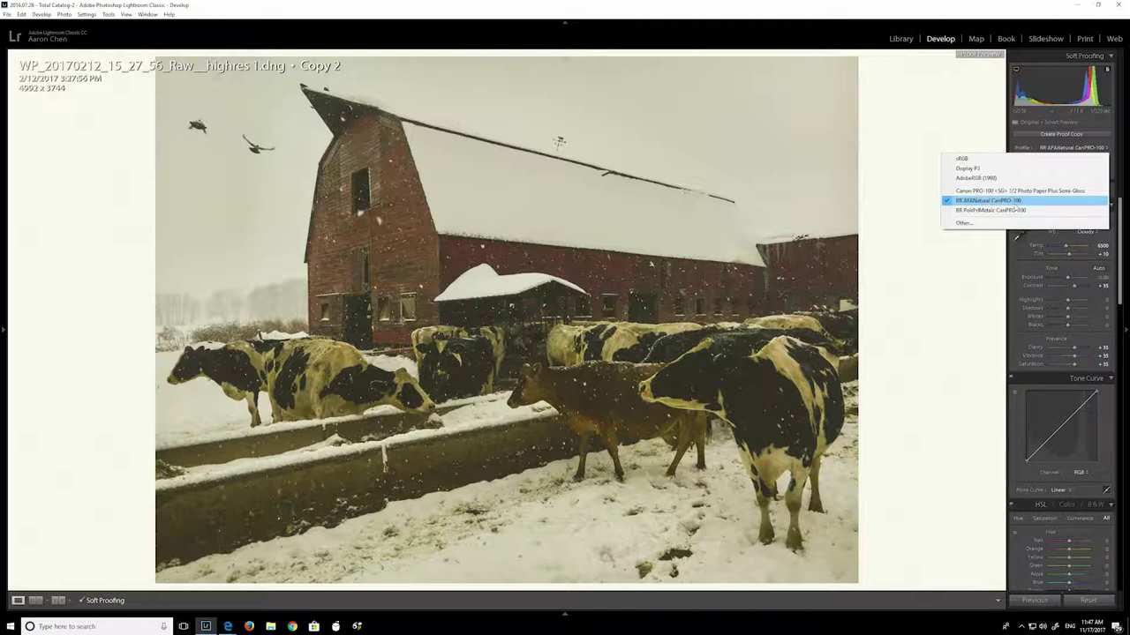
click(1000, 201)
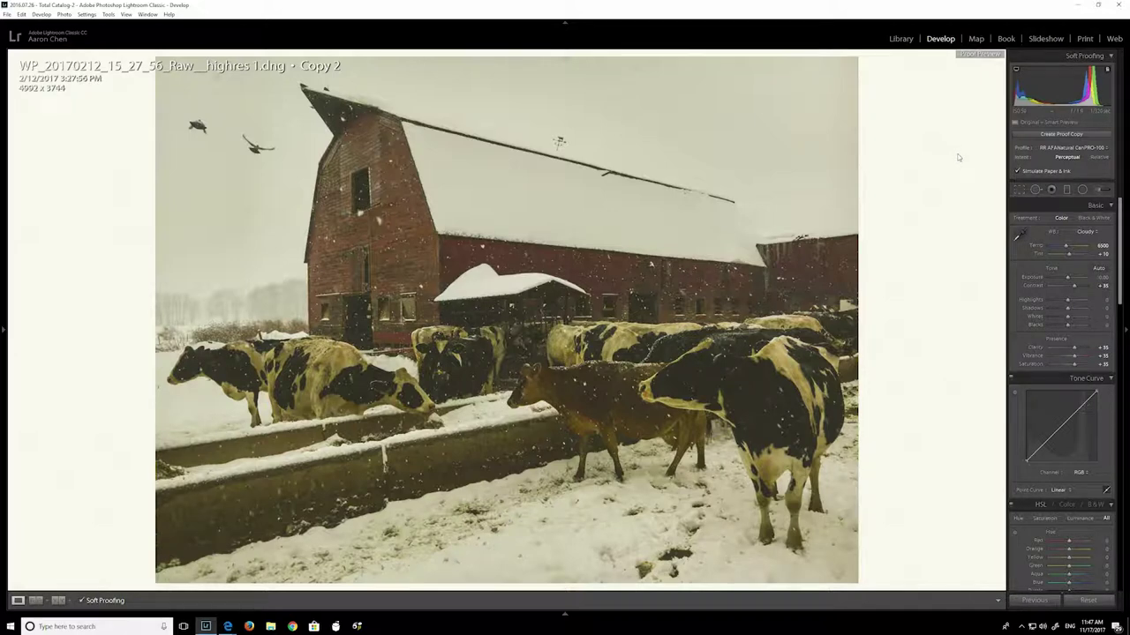
Set Perceptual intent, compare with soft proofing off and on, then create a proof copy
click(1076, 157)
click(82, 601)
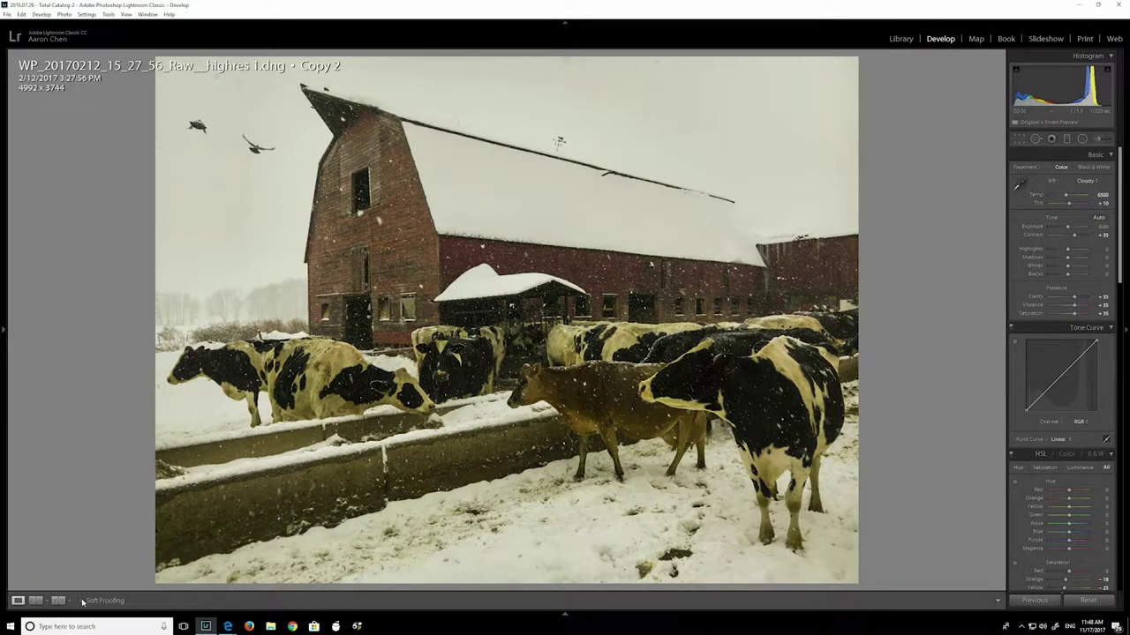
click(82, 601)
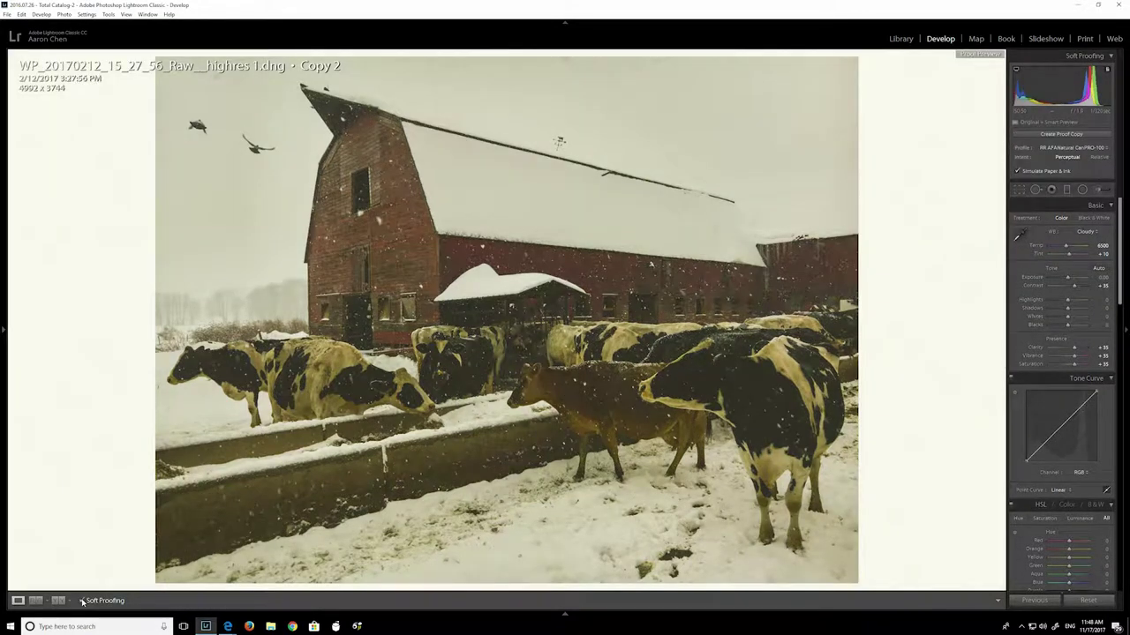
click(82, 601)
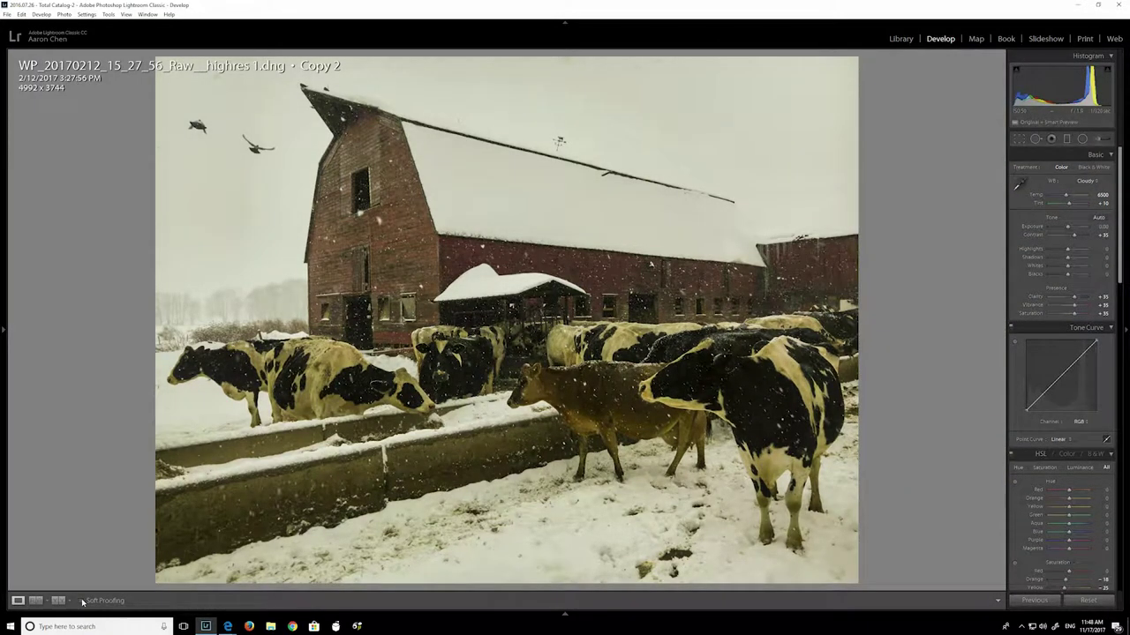
click(82, 601)
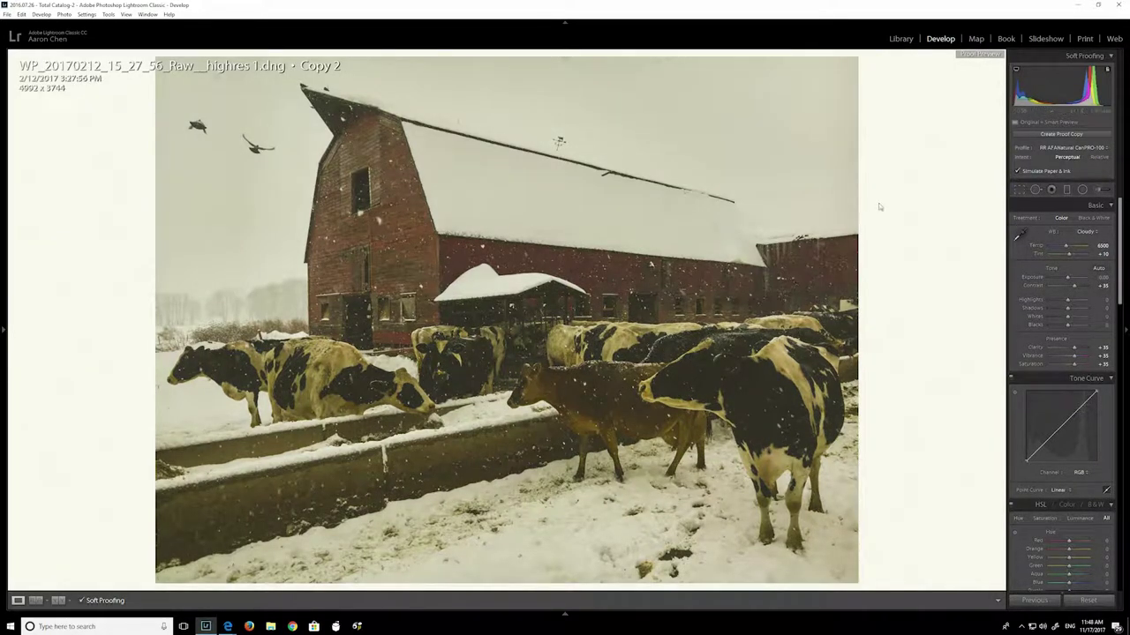
click(1041, 137)
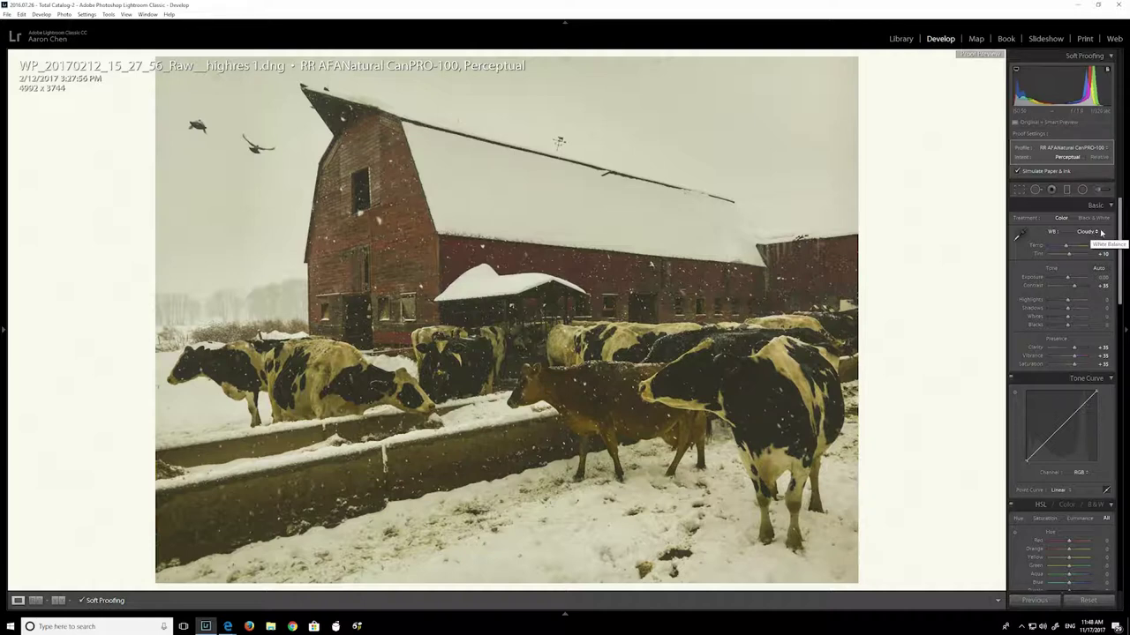
Lower the proof copy's white balance Temp from 6500 to 6200
click(1103, 246)
text(6200)
key(Return)
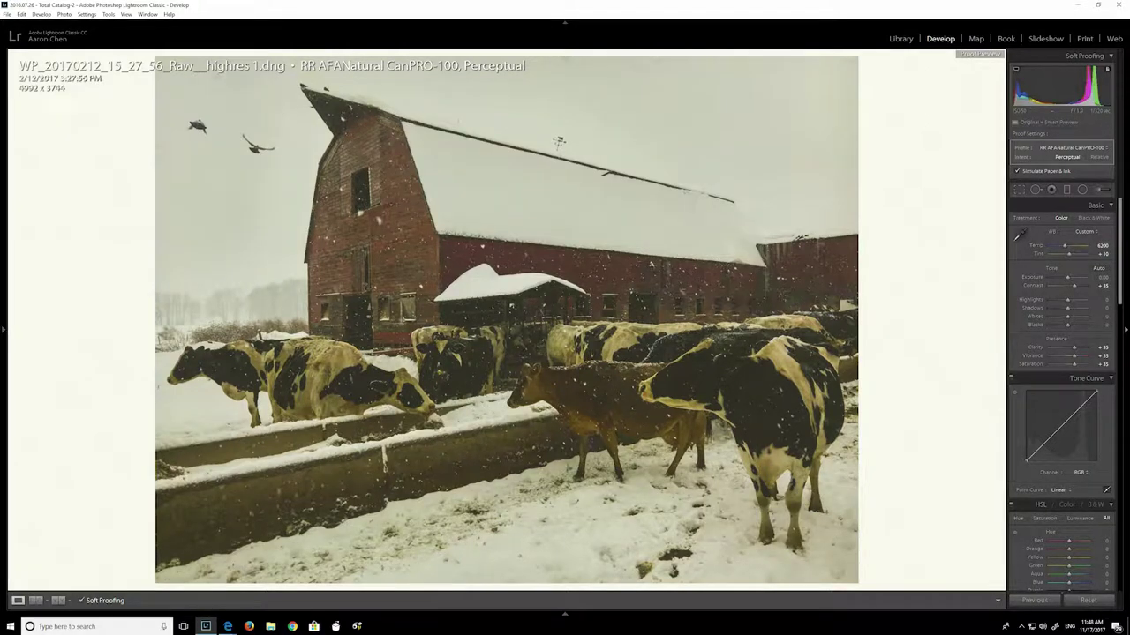
scroll(1062, 388, down, 1)
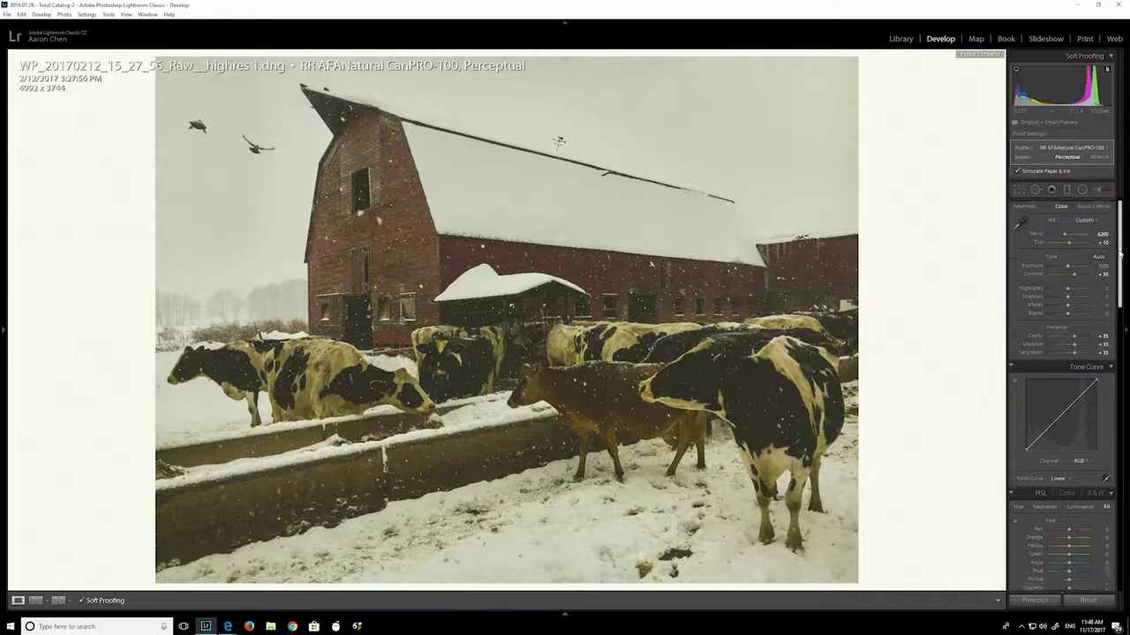
scroll(1062, 388, up, 1)
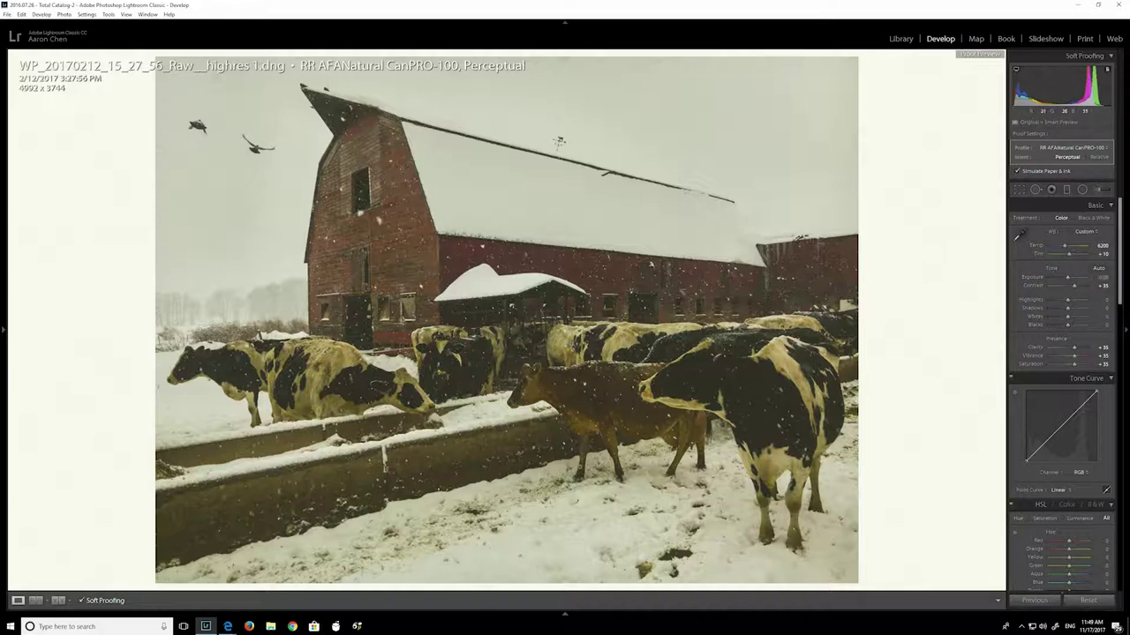
click(1103, 277)
Set Exposure to +0.85 and Contrast to +38 in the Basic panel
text(0.85)
key(Return)
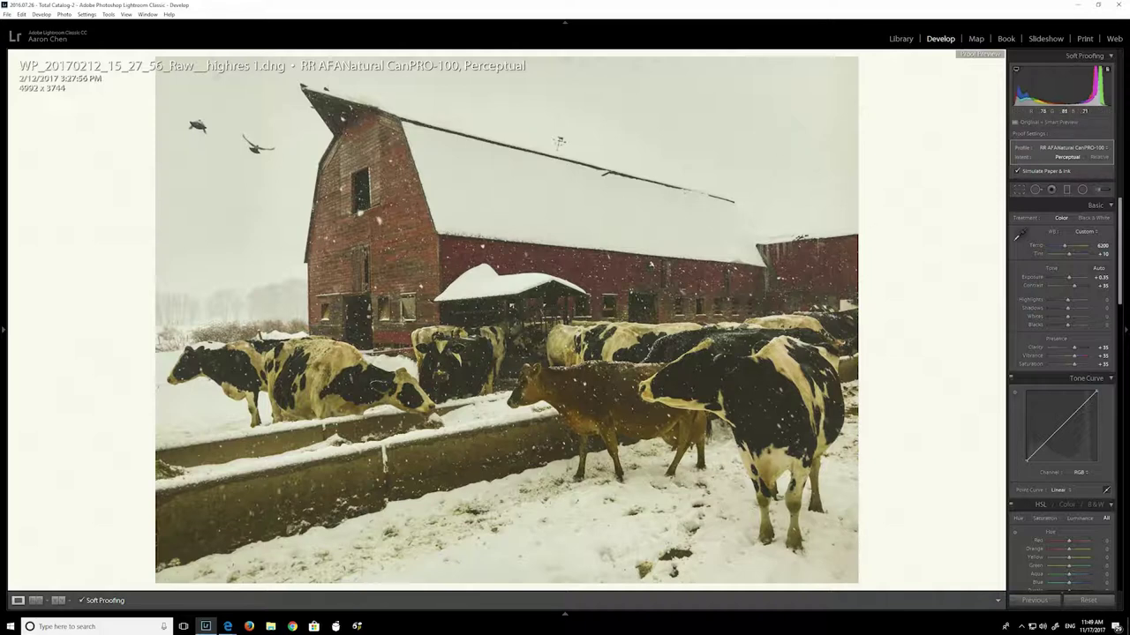
click(1101, 299)
click(1100, 286)
key(BackSpace)
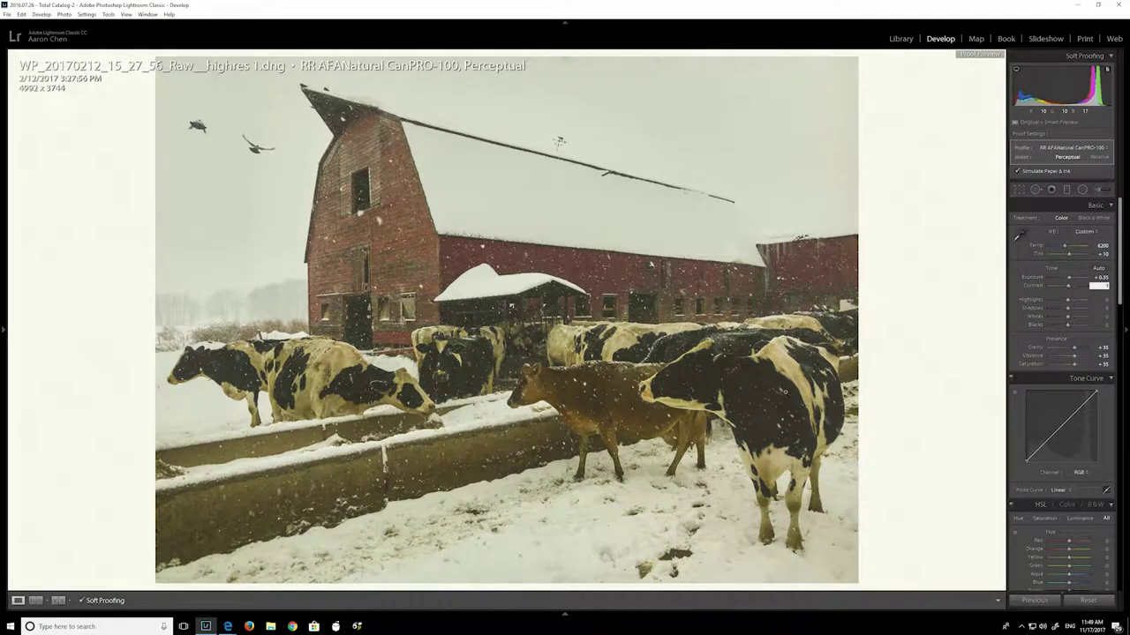
text(38)
key(Return)
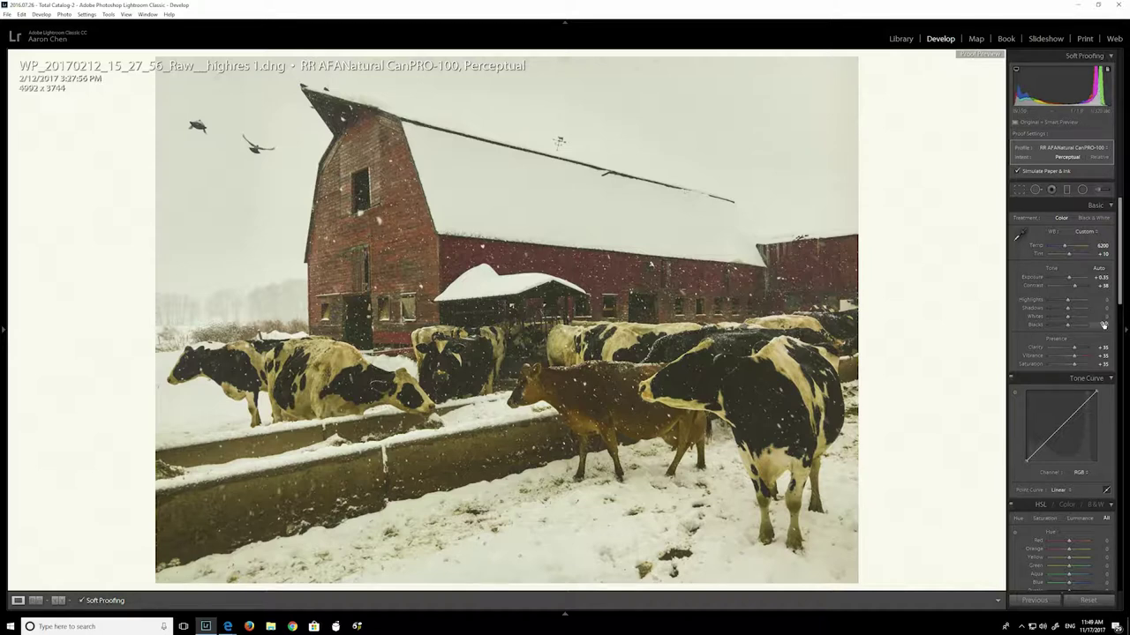
Set Highlights to +5, Shadows to +7 and Whites to +13
click(1100, 300)
text(-)
click(1100, 311)
text(7)
key(Return)
key(Tab)
text(13)
key(Return)
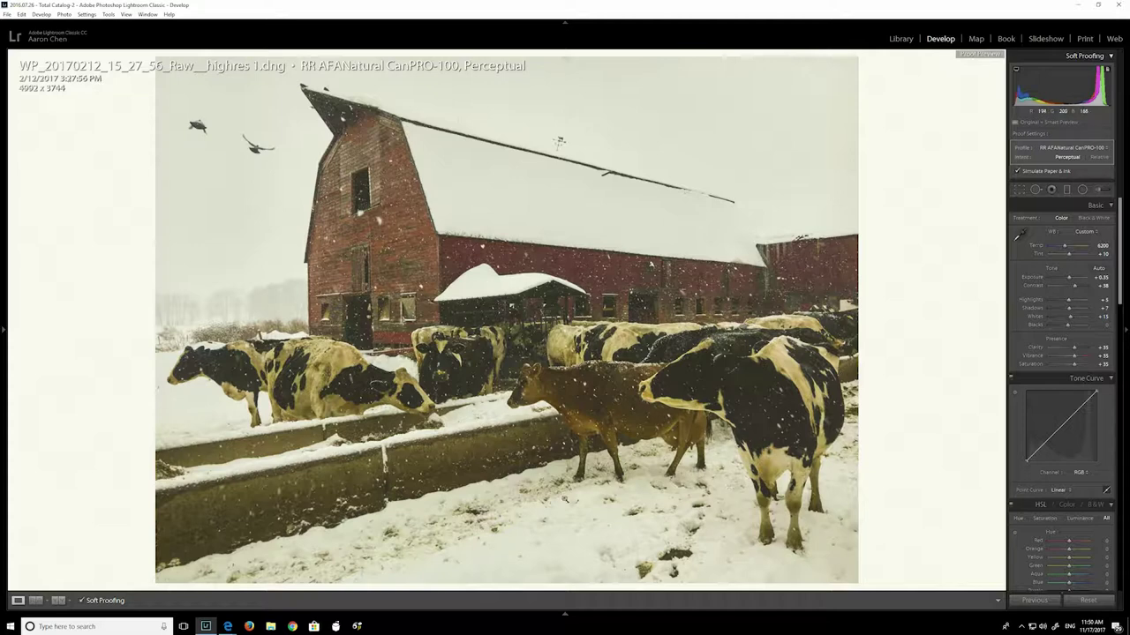
Set Blacks to +7 and Clarity to +38, then step back to the Black Clipping history state
click(1104, 325)
text(7)
key(Return)
click(1104, 347)
text(38)
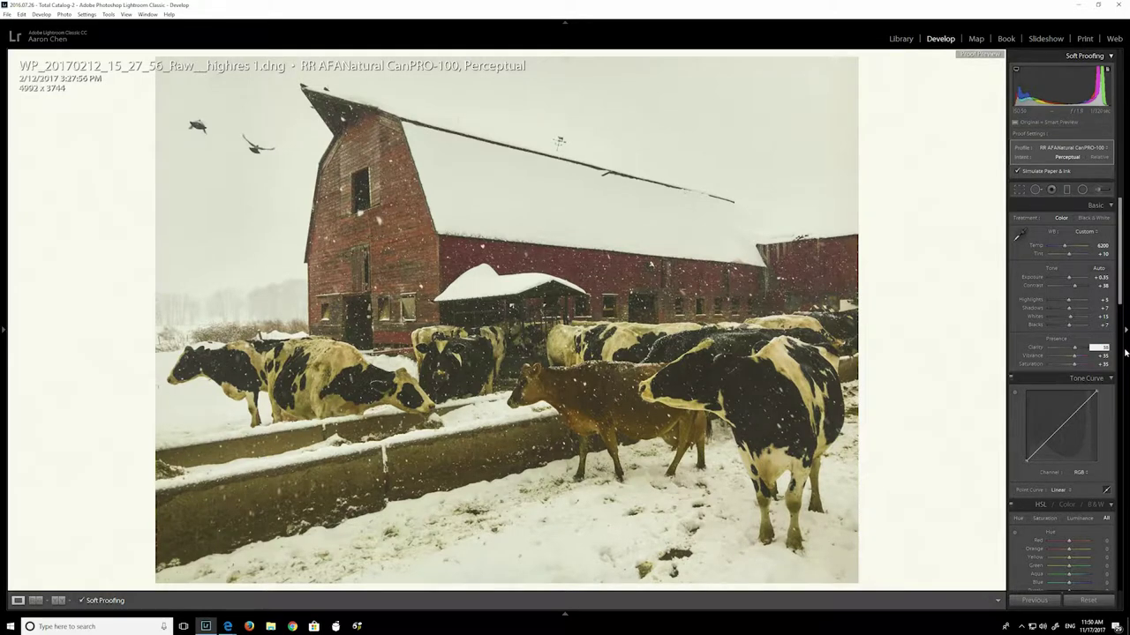
key(Return)
mouse_move(2, 329)
click(46, 290)
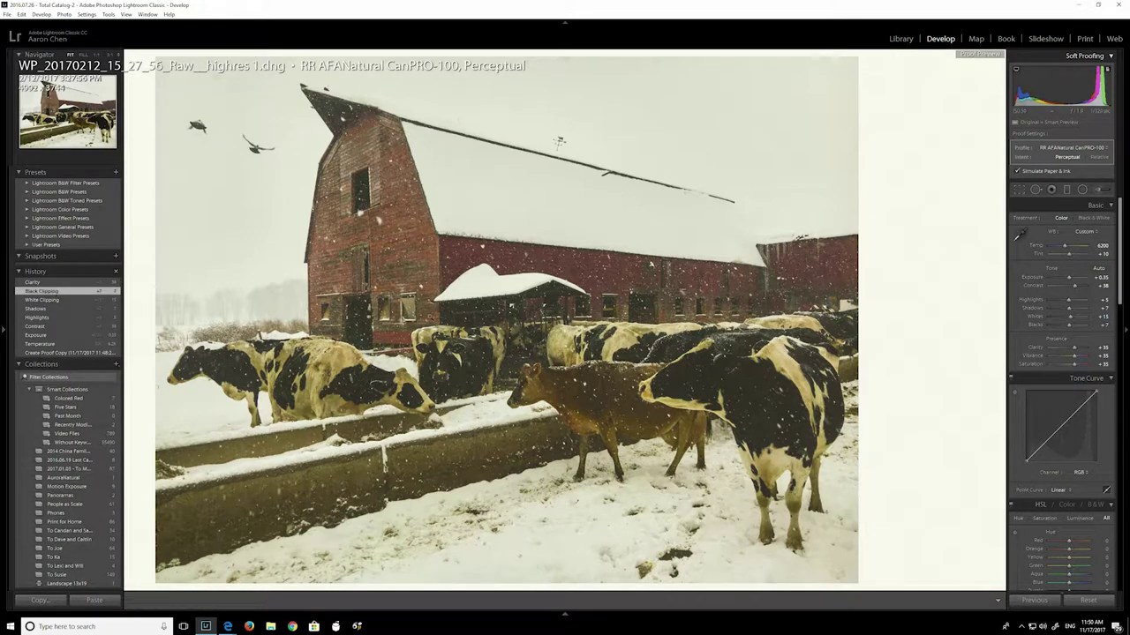
Inspect the cows at 1:1, restore the Clarity +38 history state, and zoom back to Fit
click(672, 347)
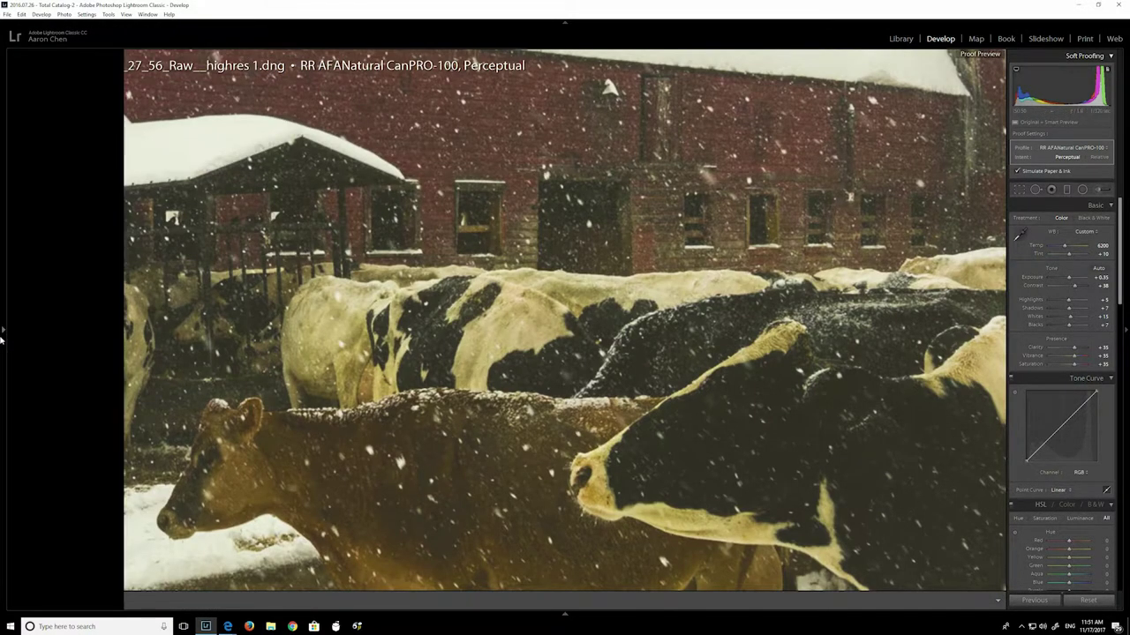
mouse_move(2, 338)
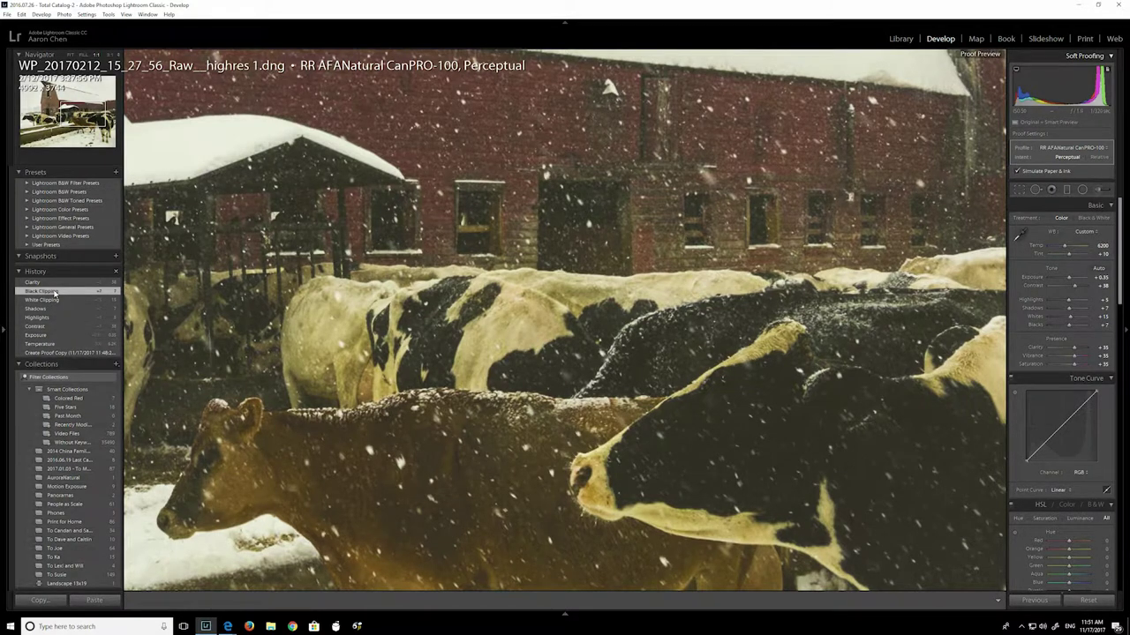
click(54, 283)
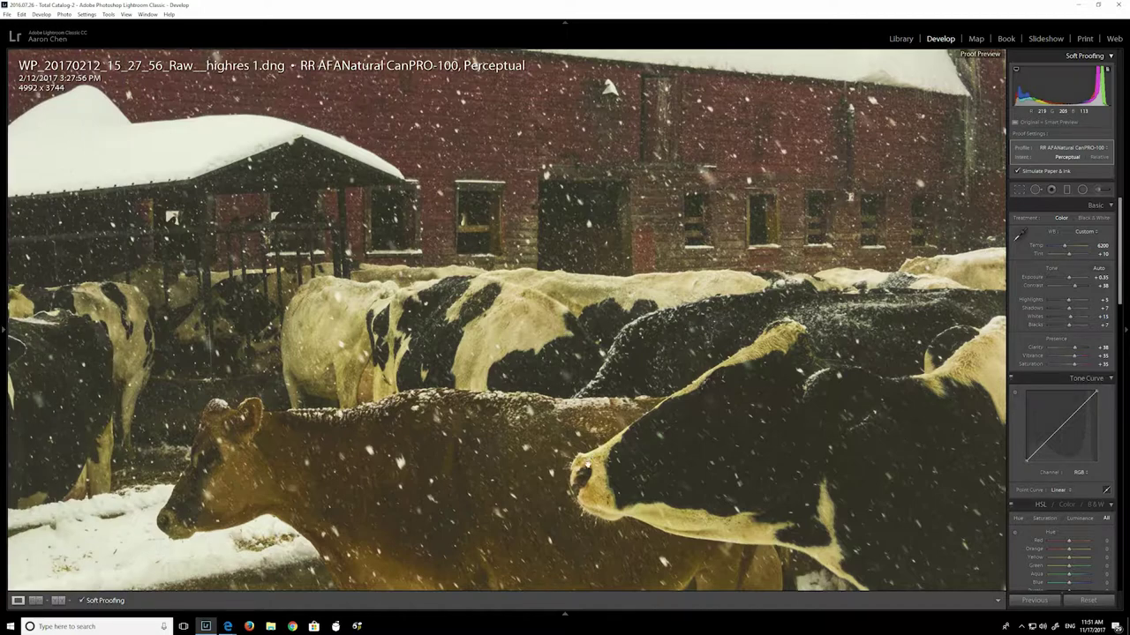
key(Right)
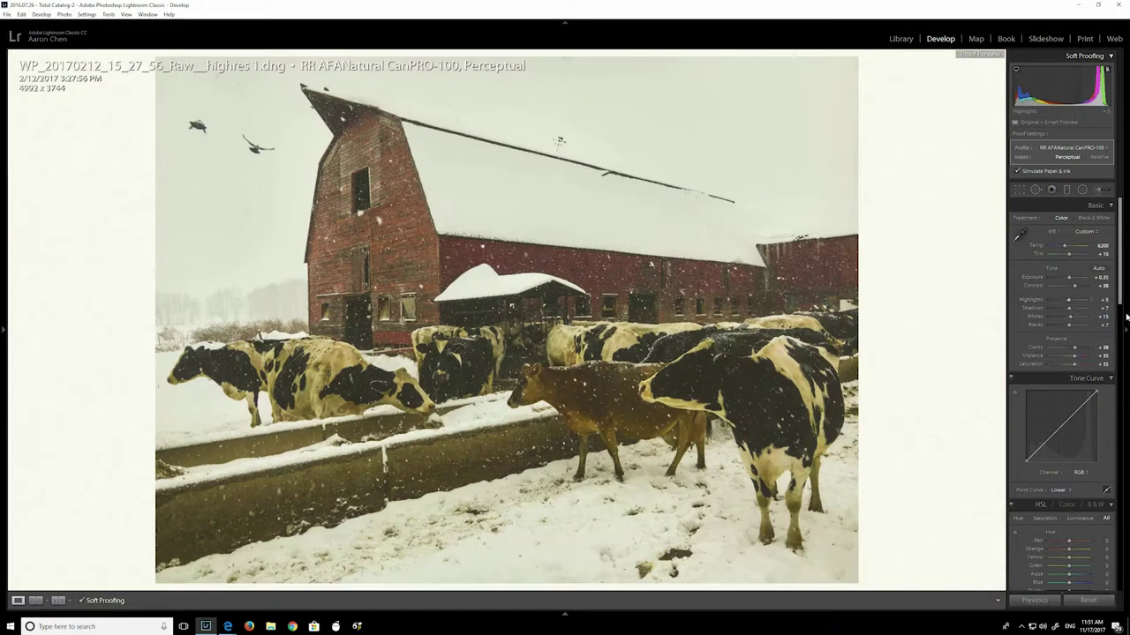
scroll(1122, 298, down, 5)
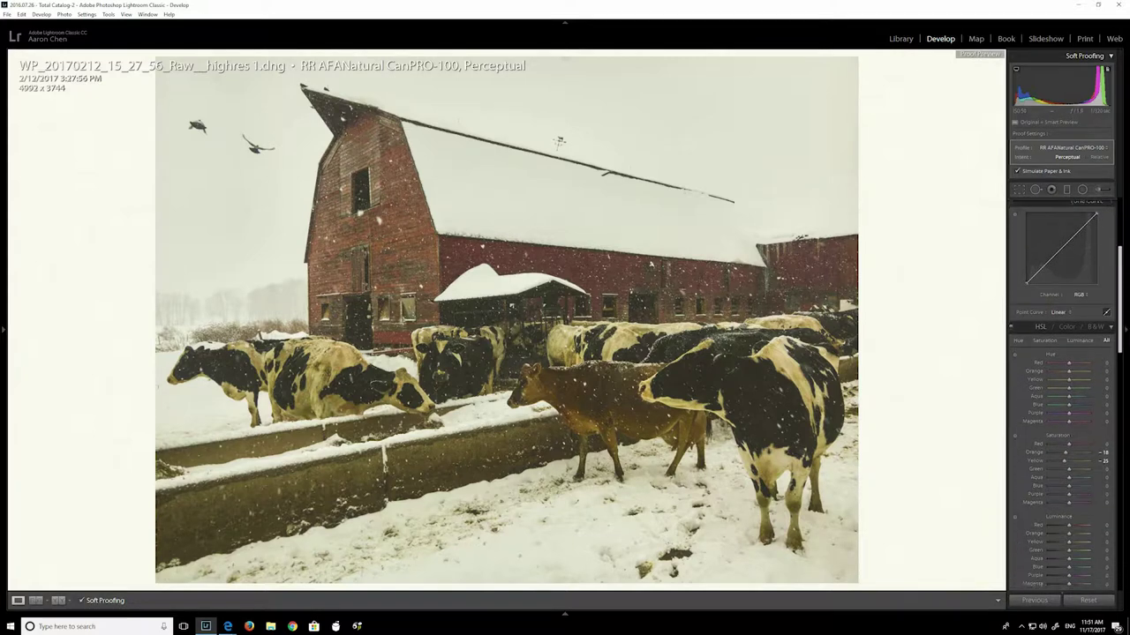
scroll(1122, 299, up, 5)
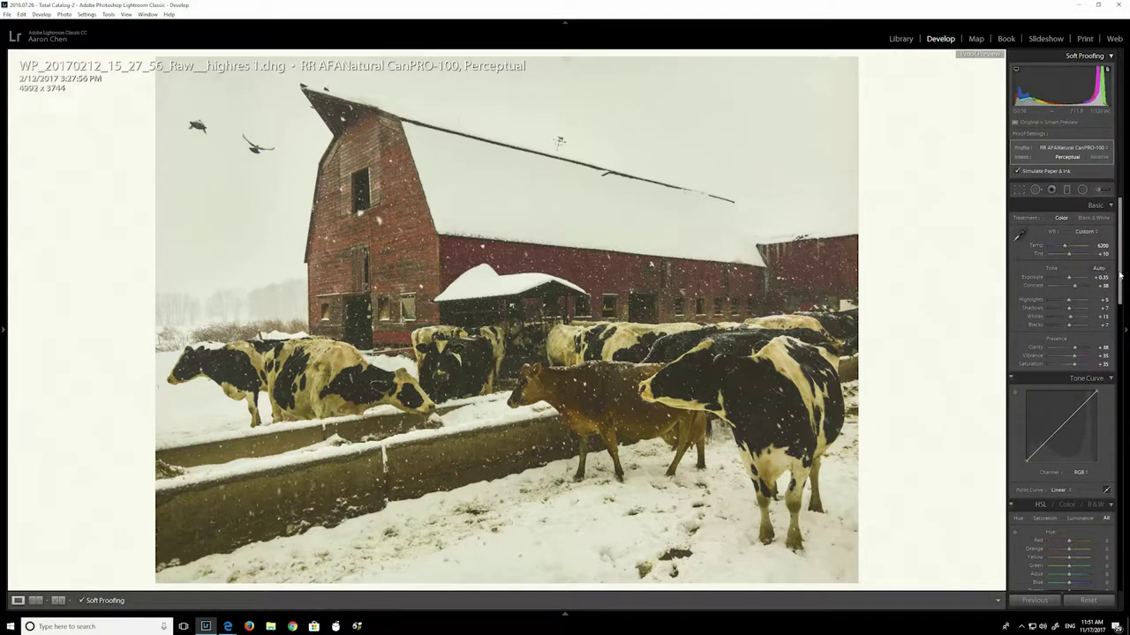
Cut HSL Orange saturation to -20 and Yellow saturation to -35
scroll(1119, 276, down, 5)
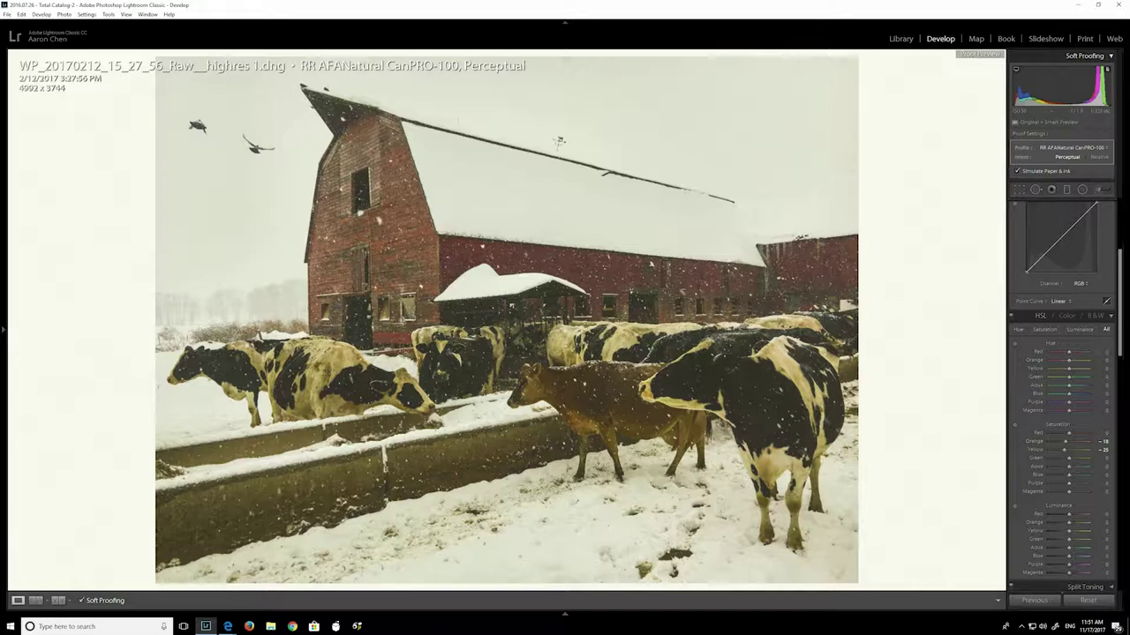
drag(1122, 330, 1124, 366)
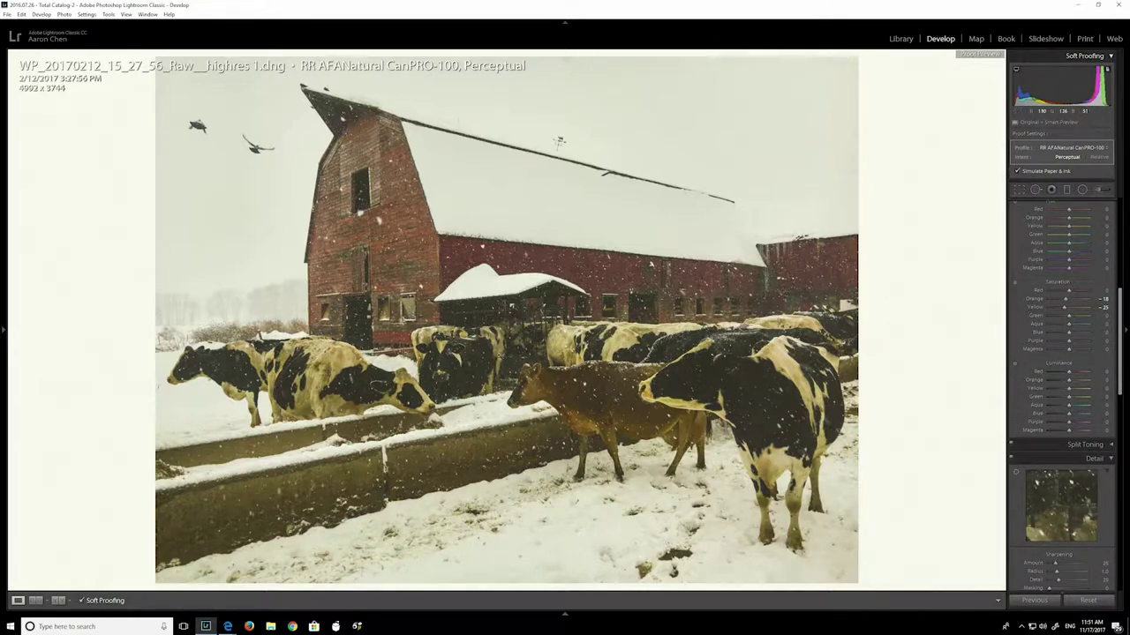
click(1104, 300)
key(BackSpace)
key(Tab)
key(BackSpace)
text(-35)
key(Return)
click(778, 402)
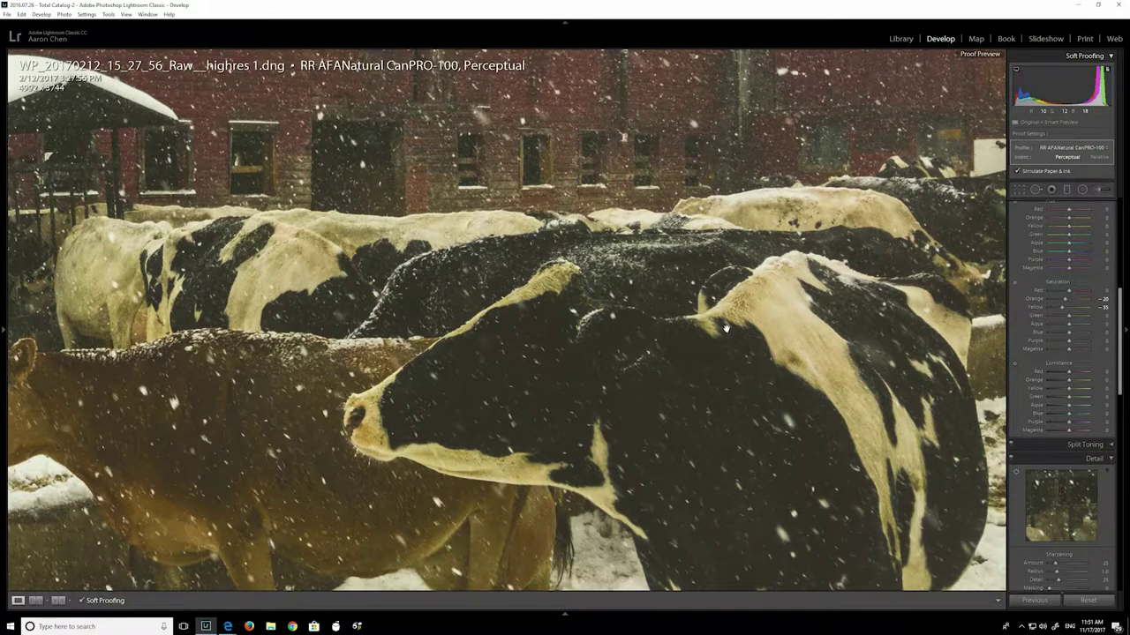
click(623, 361)
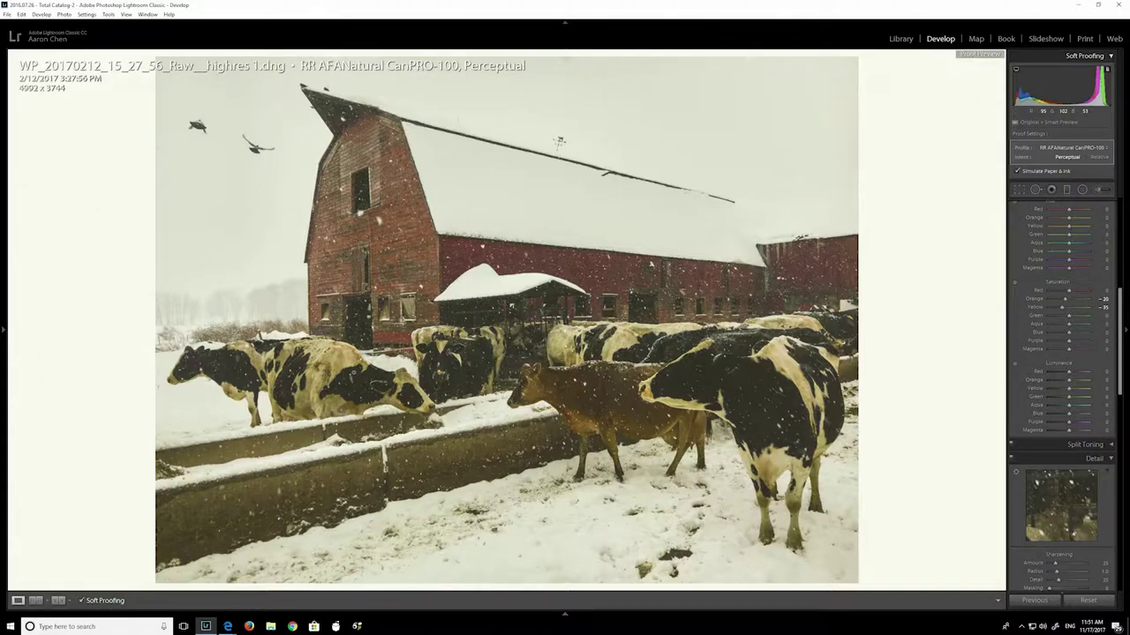
click(352, 374)
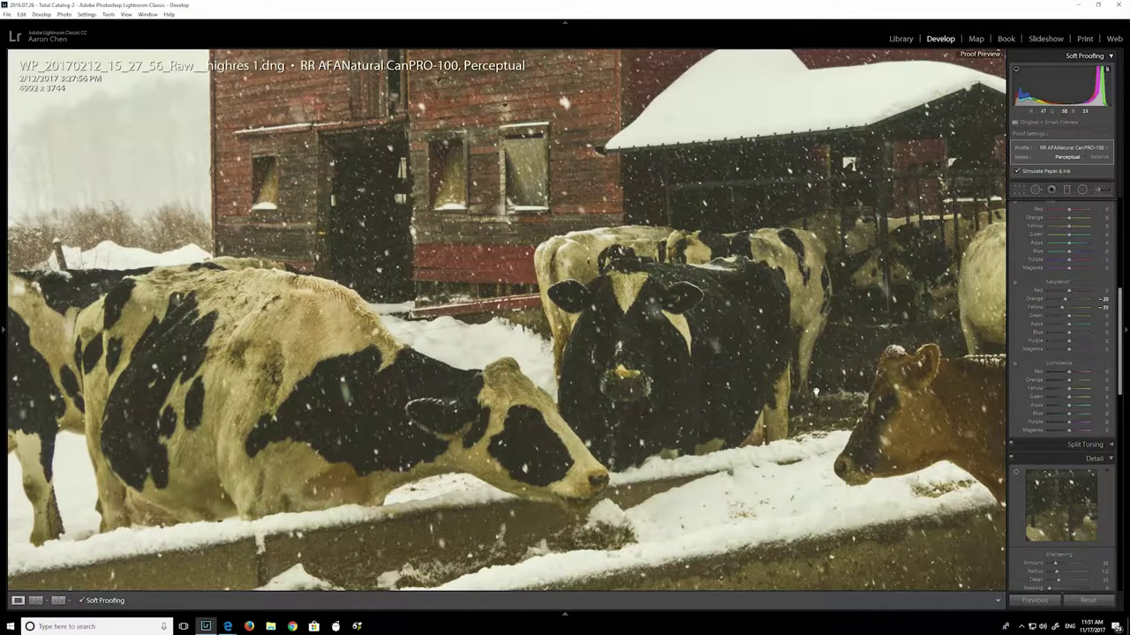
drag(536, 377, 257, 391)
drag(979, 362, 619, 357)
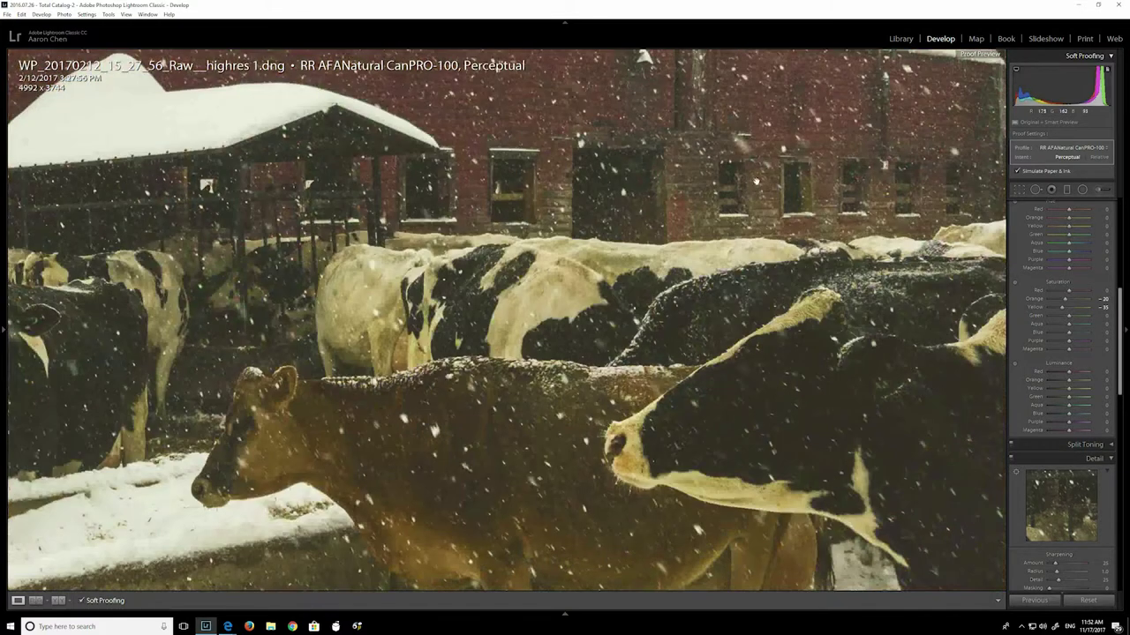
drag(853, 117, 711, 286)
drag(771, 161, 735, 395)
drag(699, 248, 725, 301)
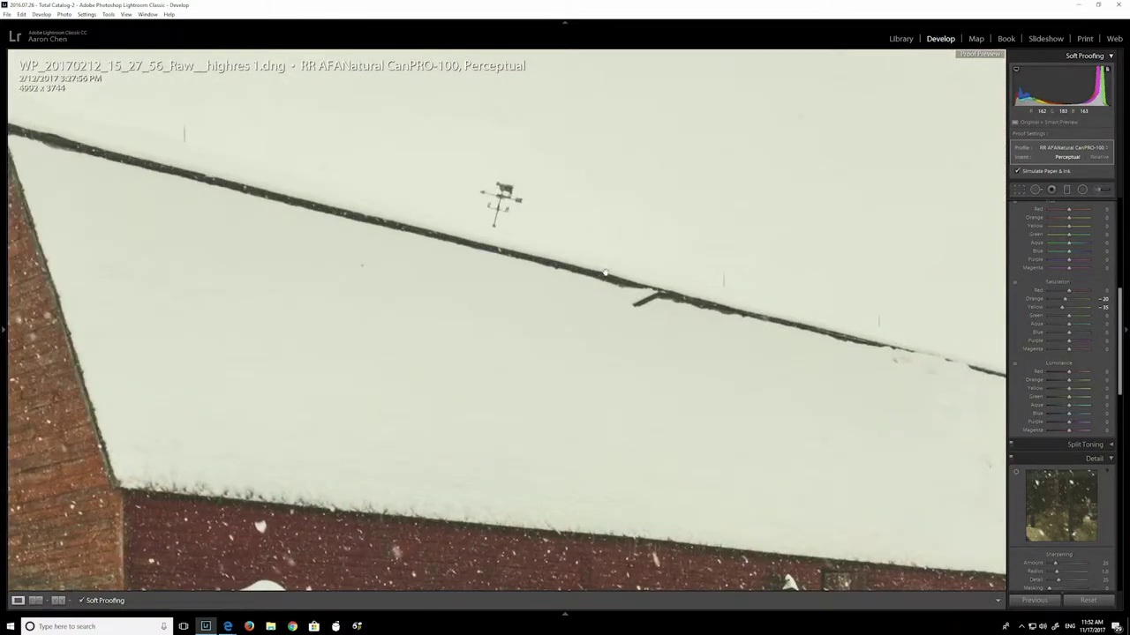
click(604, 273)
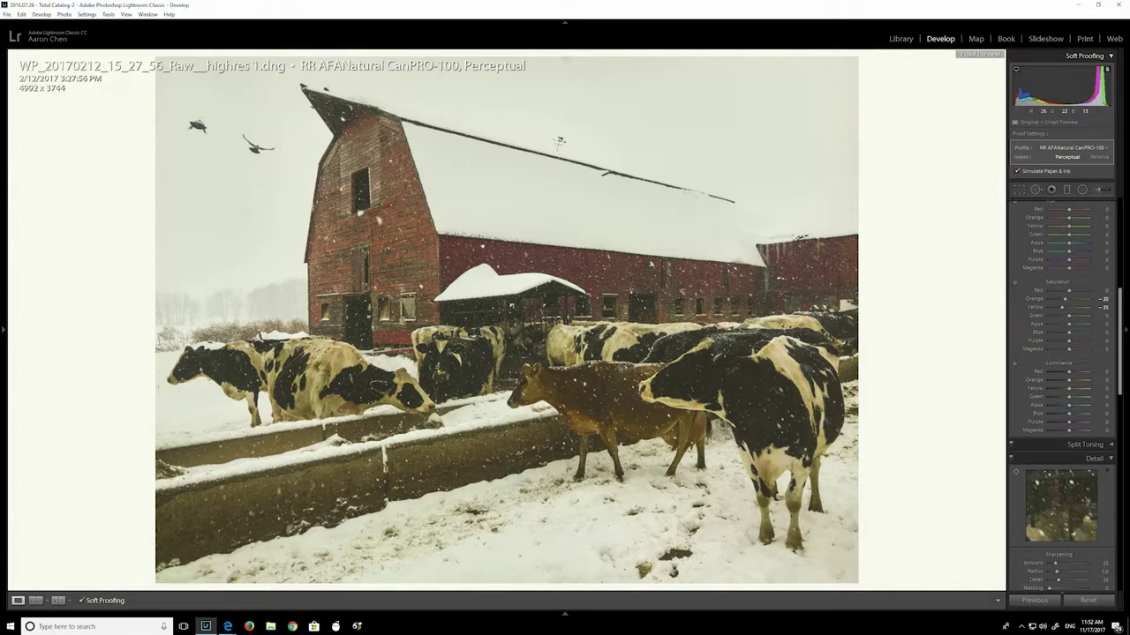
key(l)
key(l)
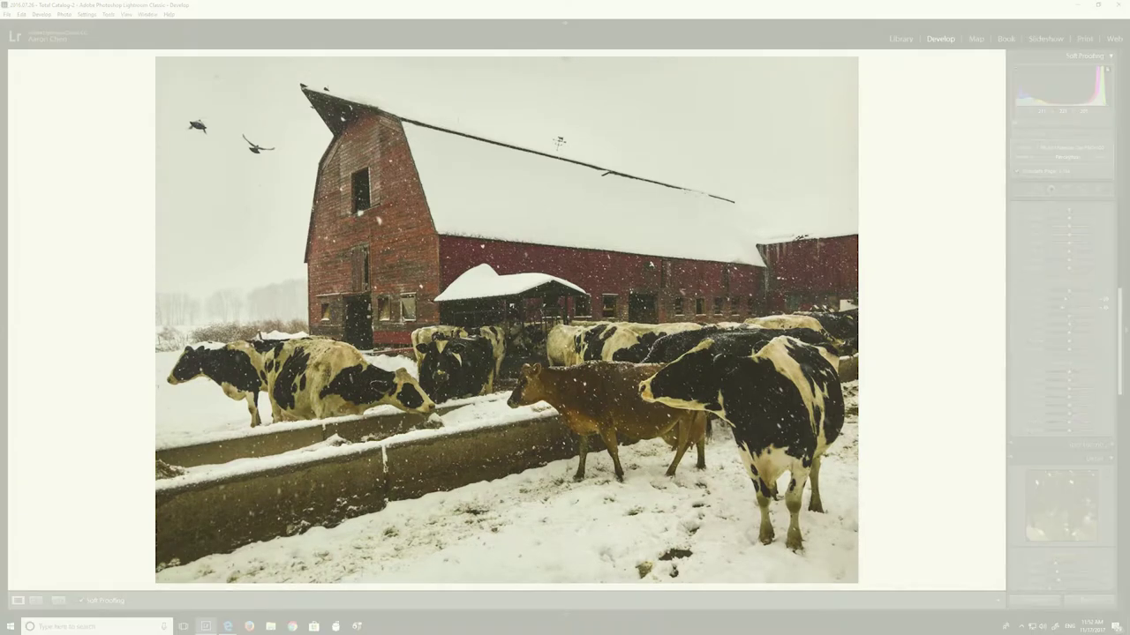
key(l)
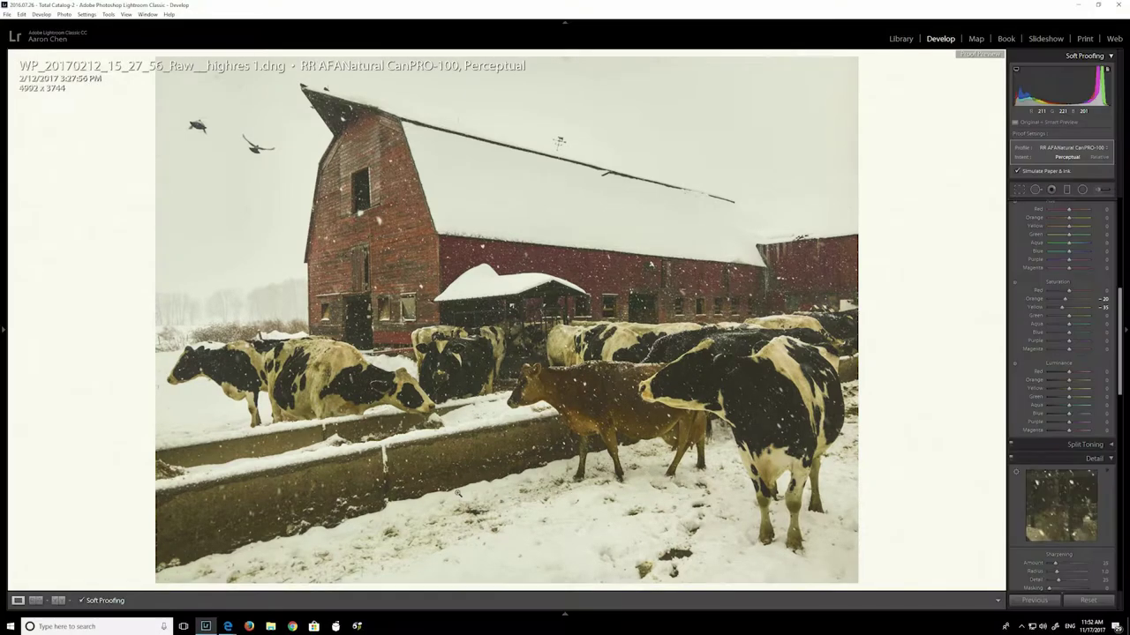
click(94, 601)
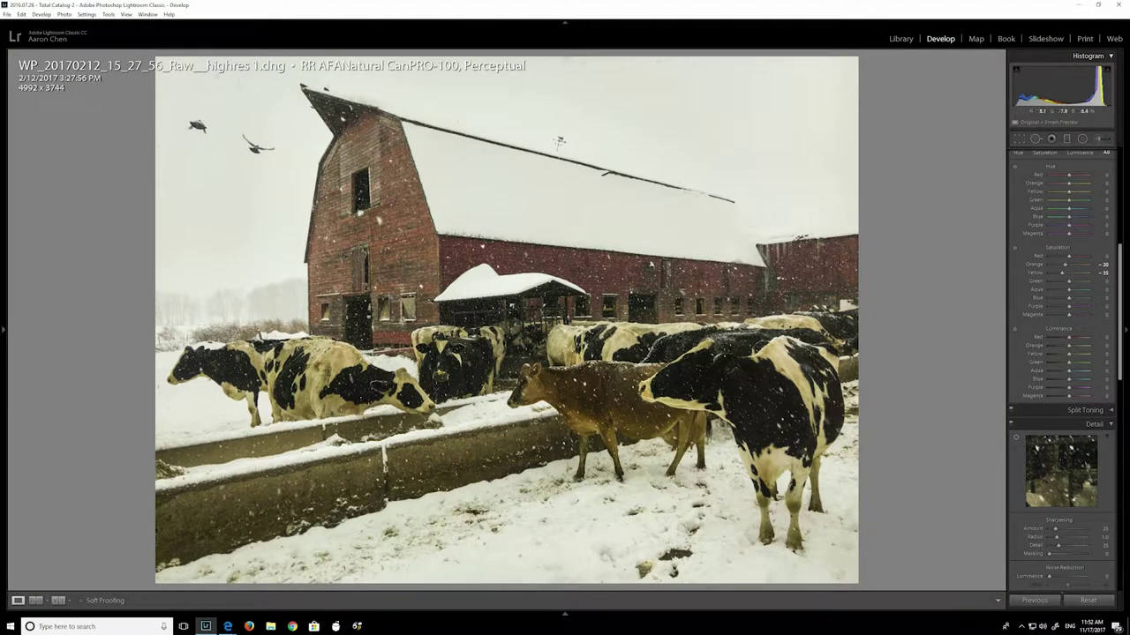
click(106, 603)
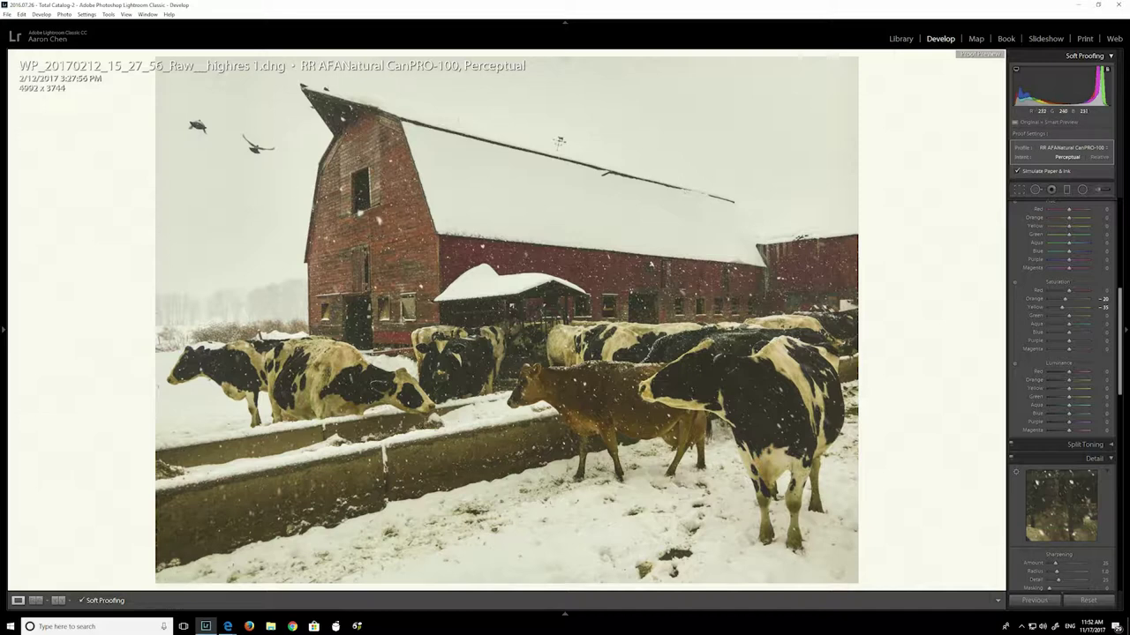
click(105, 602)
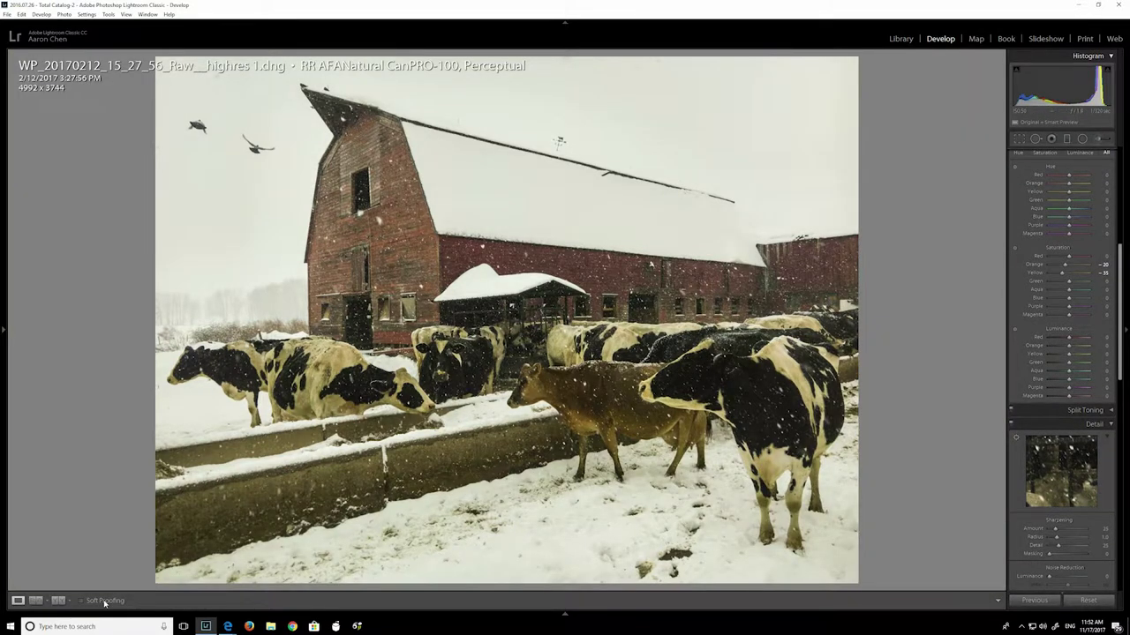
click(104, 602)
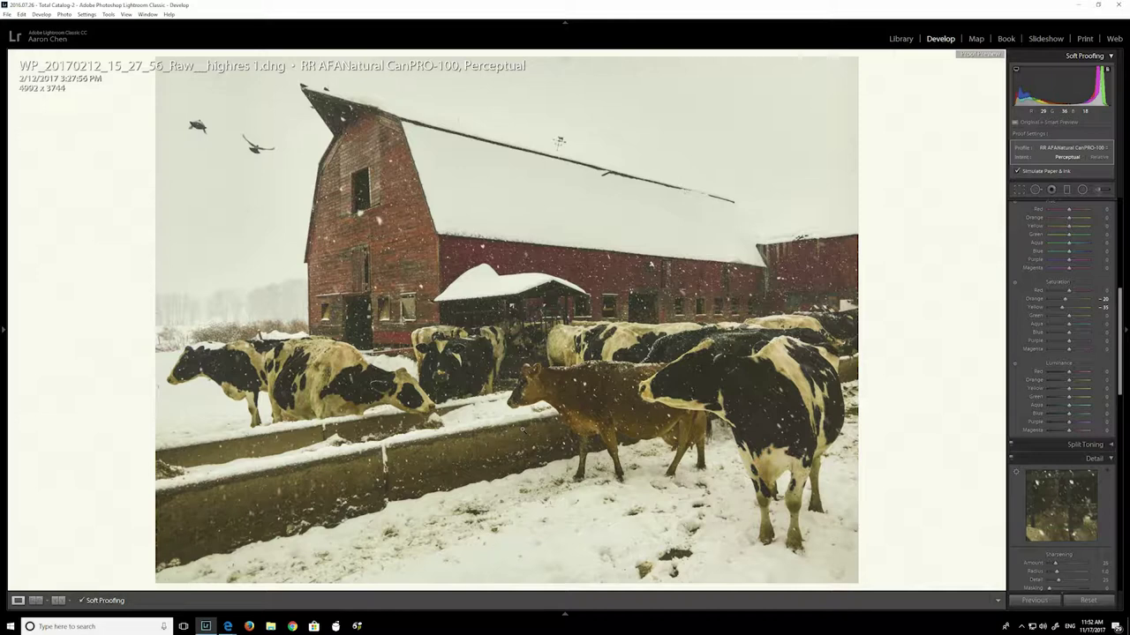
drag(1127, 359, 1127, 273)
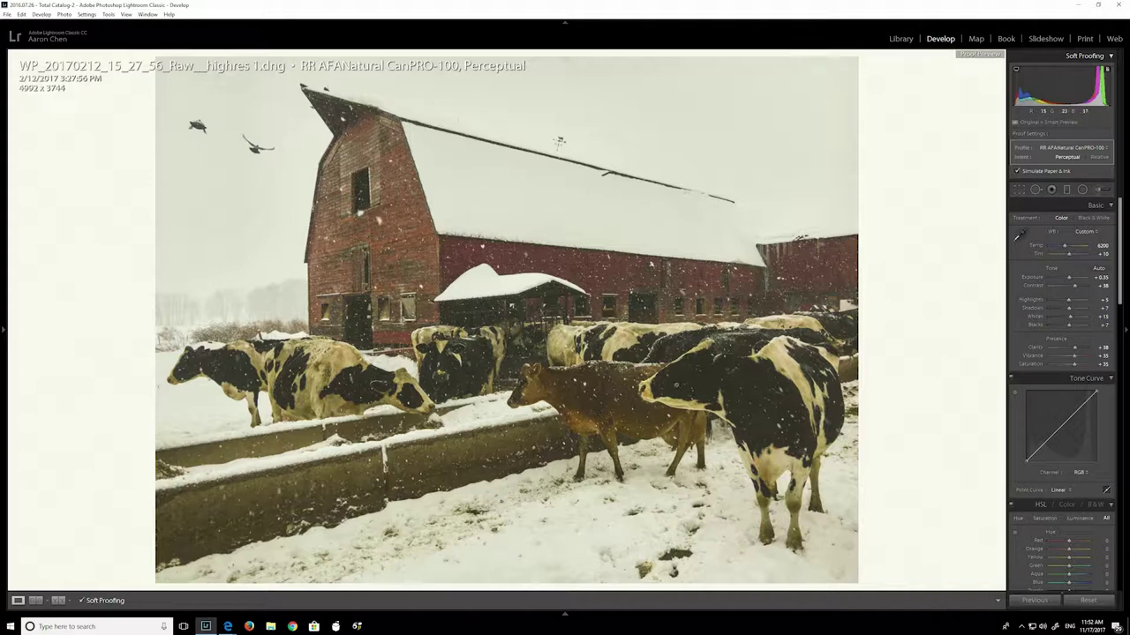
Switch to the Print module, showing the barn photo on A3+ paper for the Canon PRO-100
click(1085, 39)
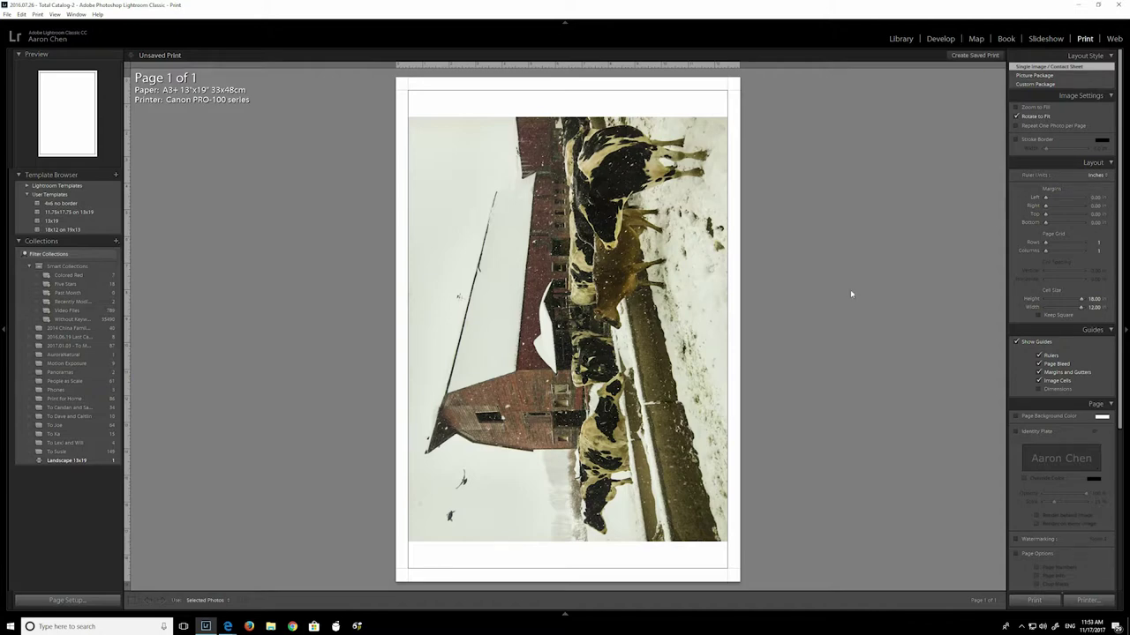
scroll(1121, 287, down, 5)
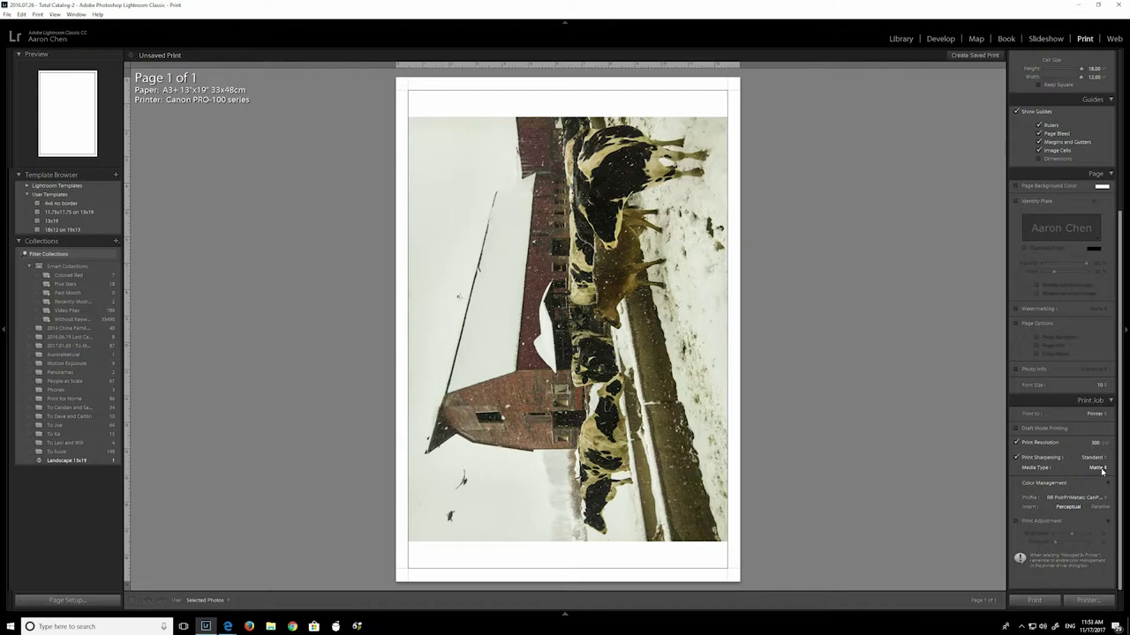
Keep print sharpening at Standard in the Print Job panel
click(1101, 459)
click(1101, 459)
click(1101, 459)
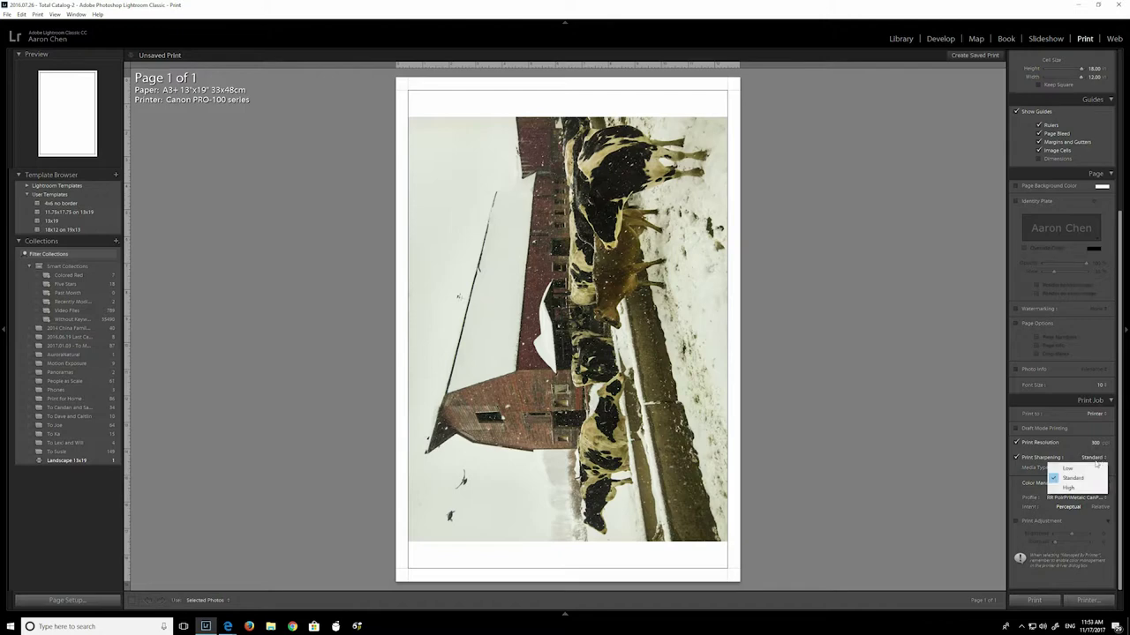
click(1101, 459)
click(1100, 459)
click(1101, 459)
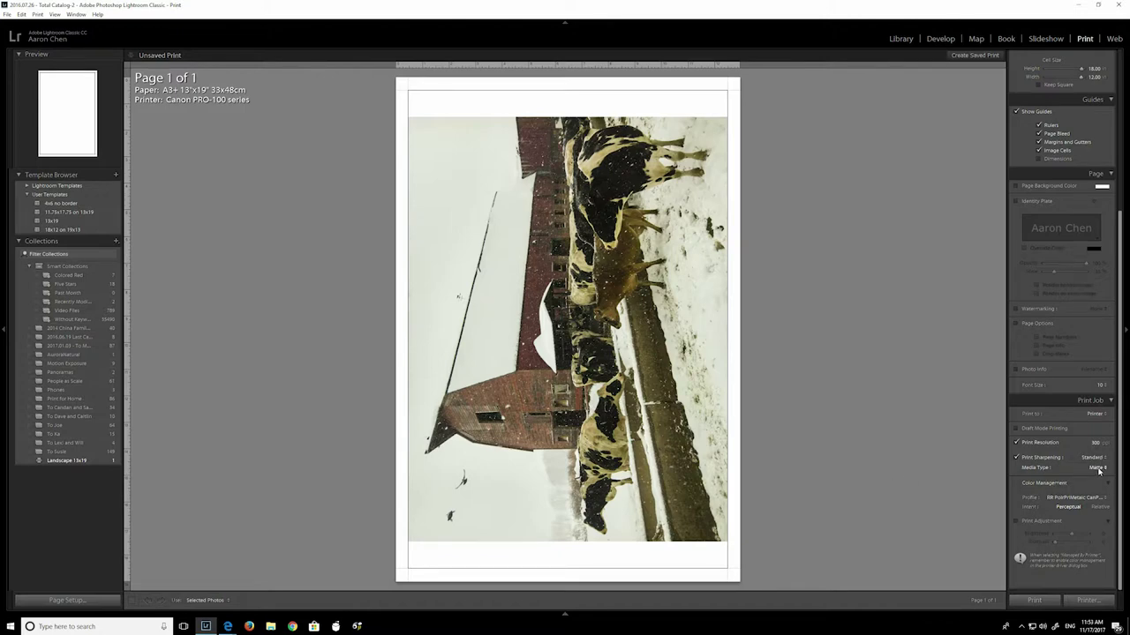
Set the print colour profile to RR AFANatural CanPRO-100 and send the photo to the printer
click(1097, 498)
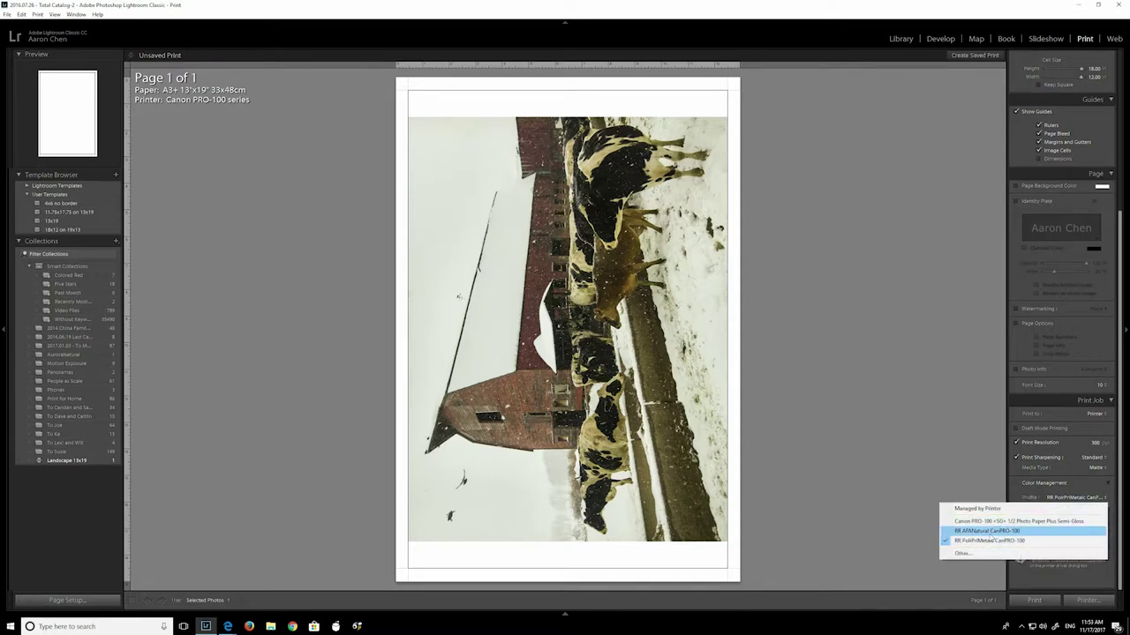
click(989, 531)
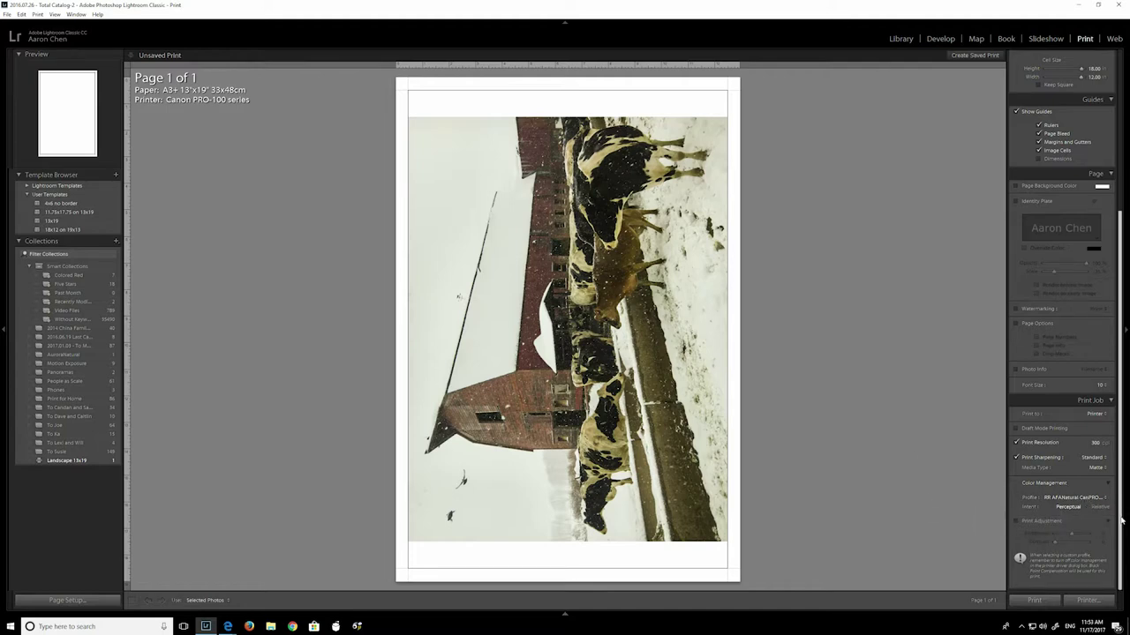
click(1085, 601)
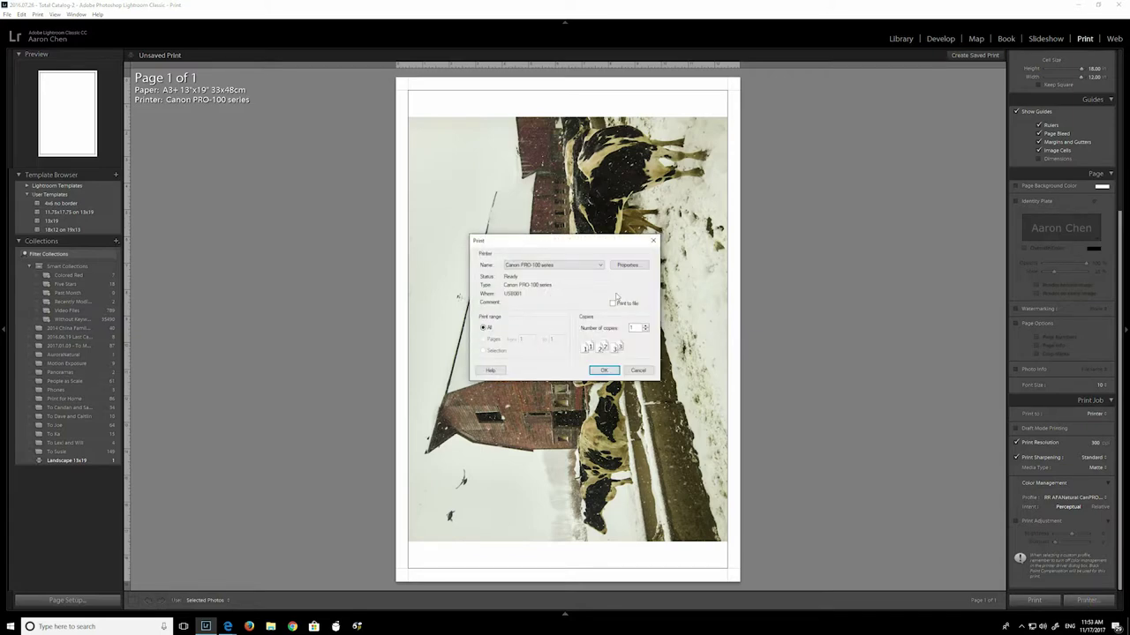
click(601, 370)
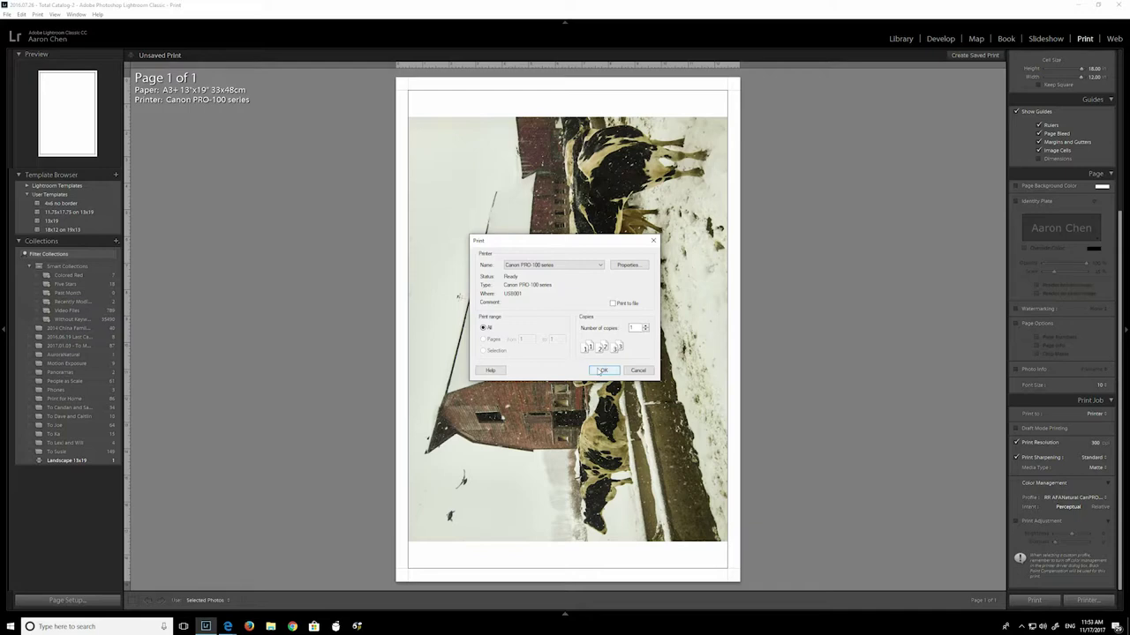